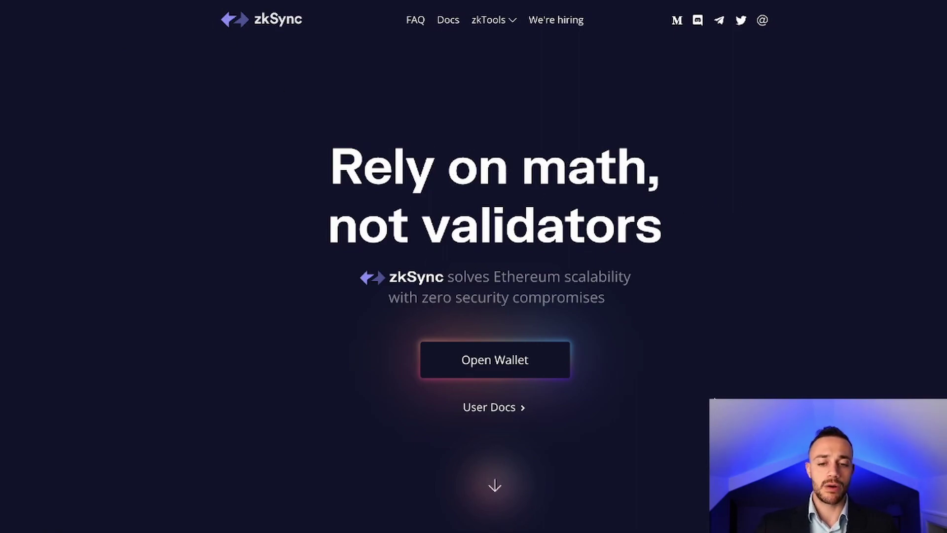
# Connect the MetaMask account to zkSync Wallet through the Ethereum Wallet login.
pyautogui.click(505, 359)
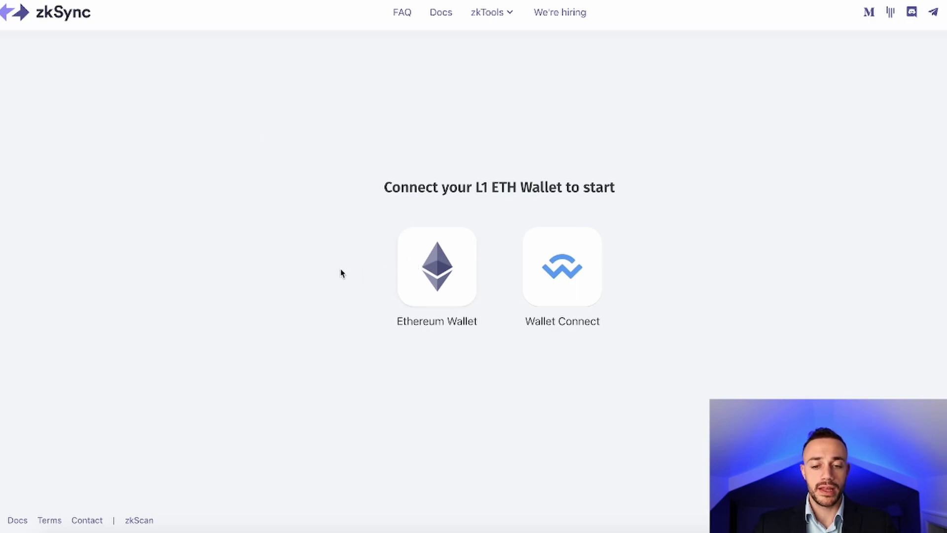
pyautogui.click(432, 270)
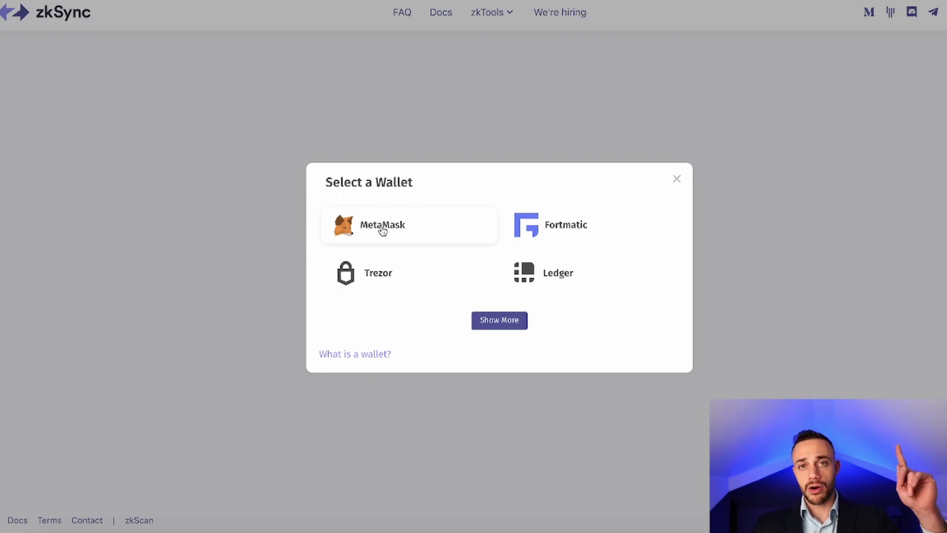
pyautogui.click(397, 224)
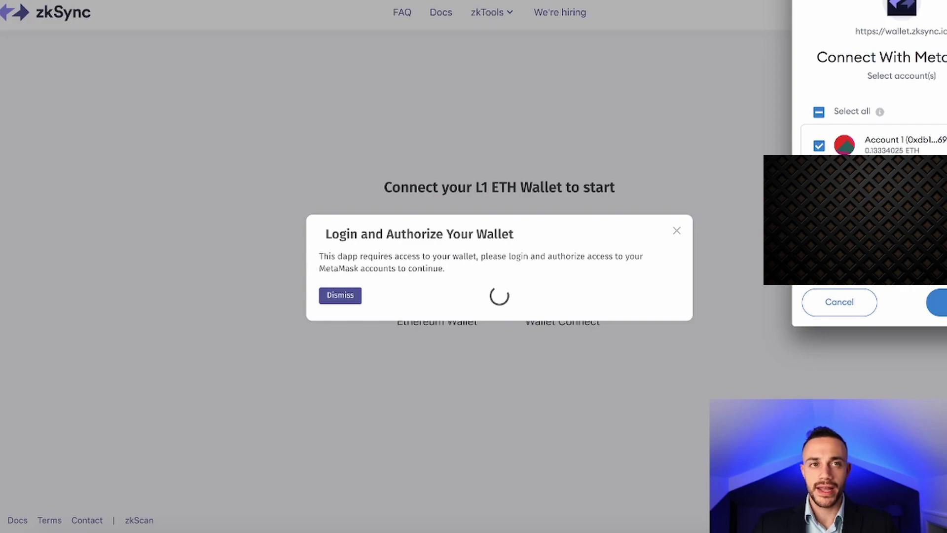
pyautogui.click(937, 302)
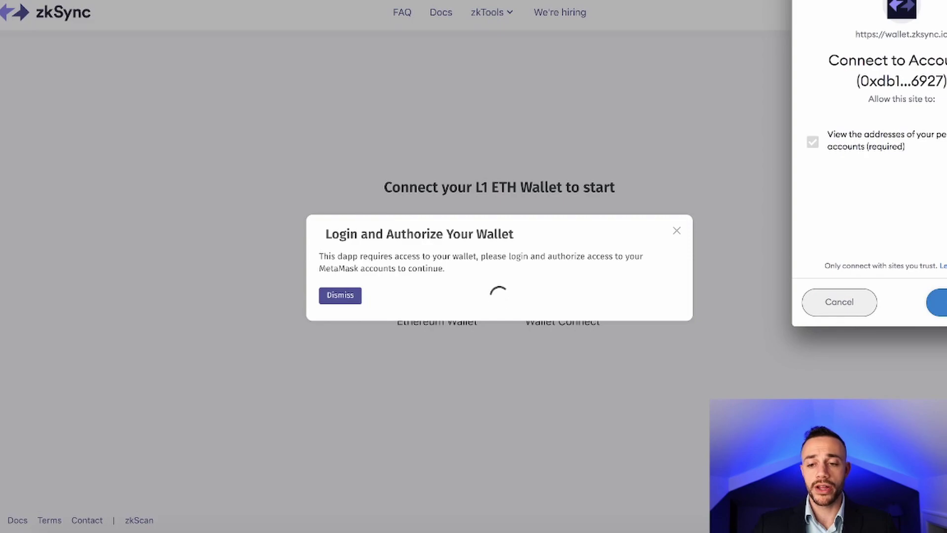
pyautogui.click(937, 302)
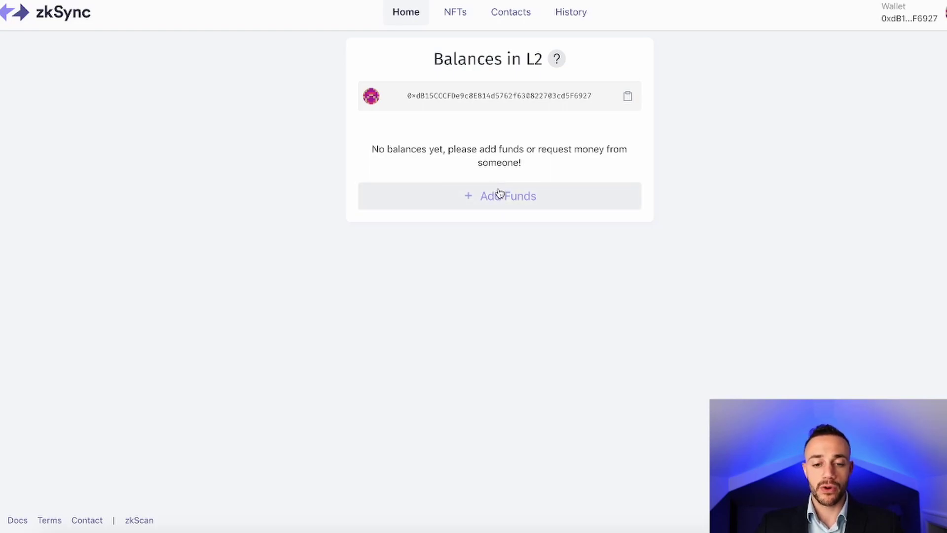
# Deposit 0.1 ETH into the L2 account and confirm it in MetaMask.
pyautogui.click(513, 195)
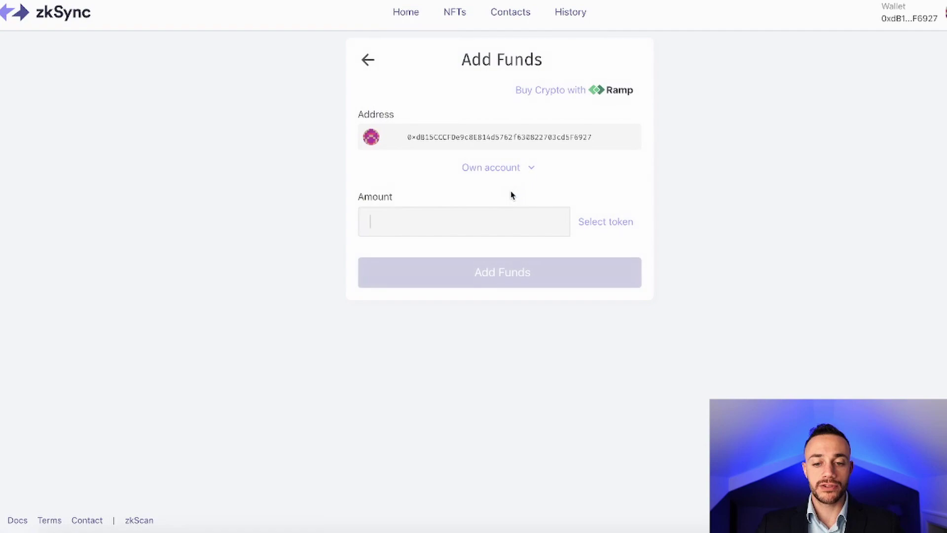
pyautogui.click(589, 220)
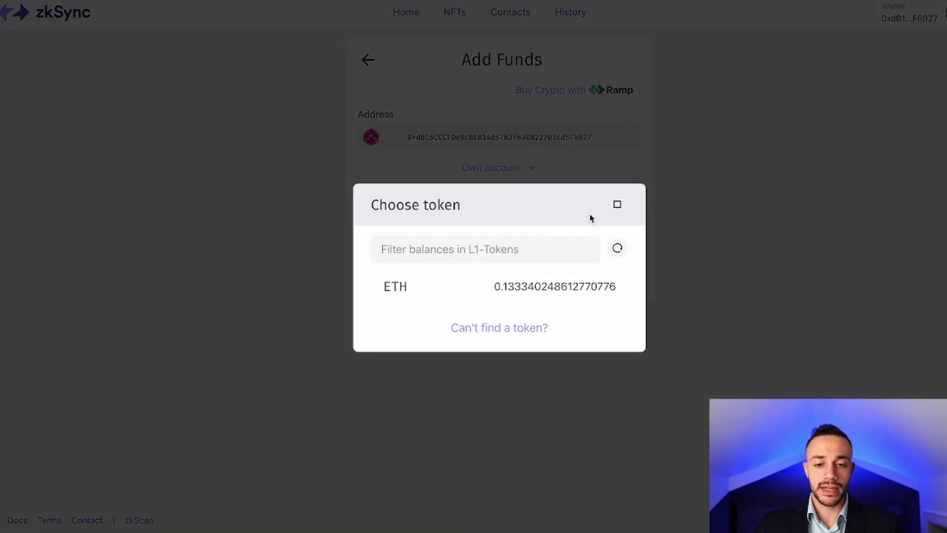
pyautogui.click(503, 288)
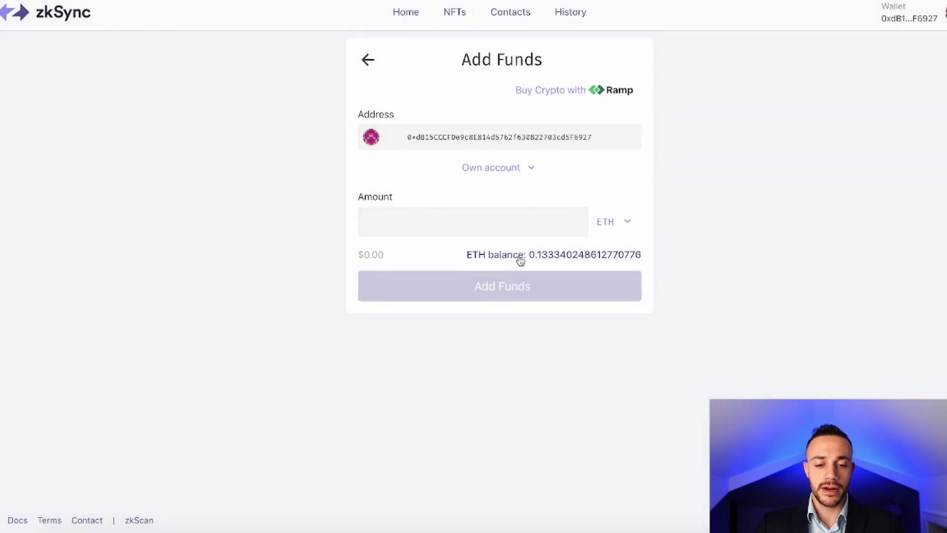
pyautogui.click(476, 228)
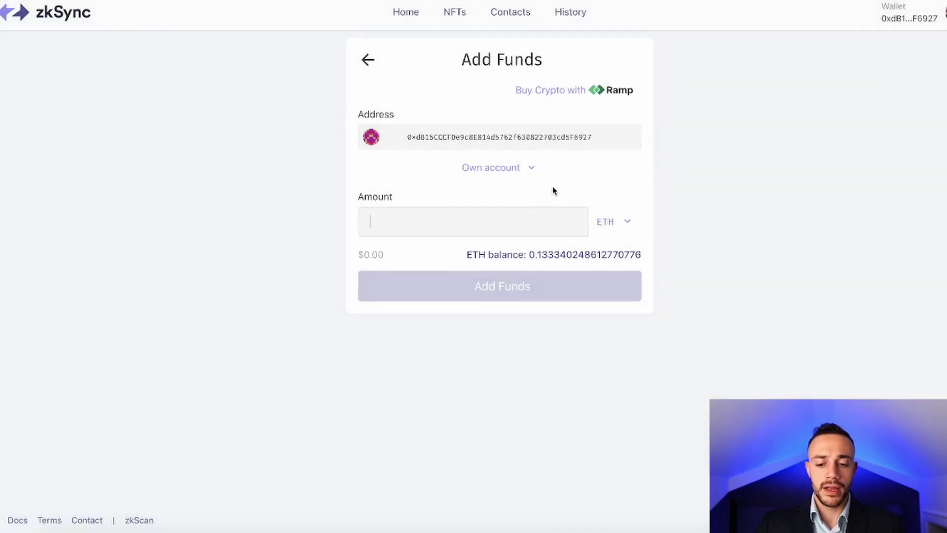
pyautogui.write('0.1')
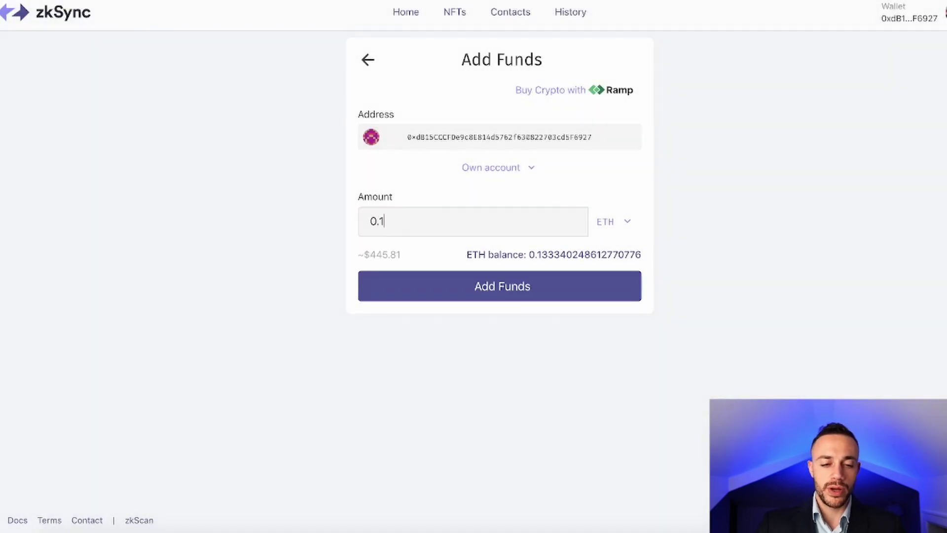
pyautogui.click(477, 293)
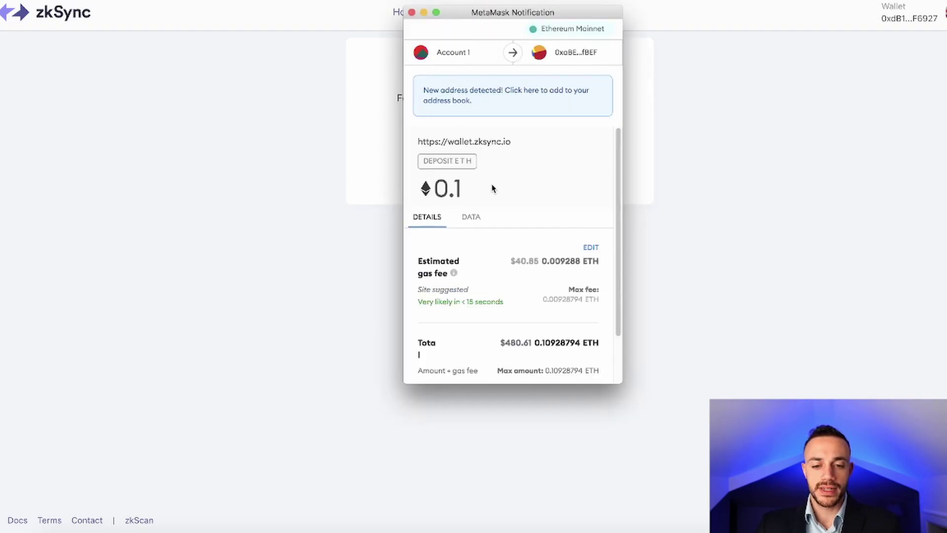
pyautogui.scroll(-2, 491, 187)
pyautogui.scroll(-1, 508, 194)
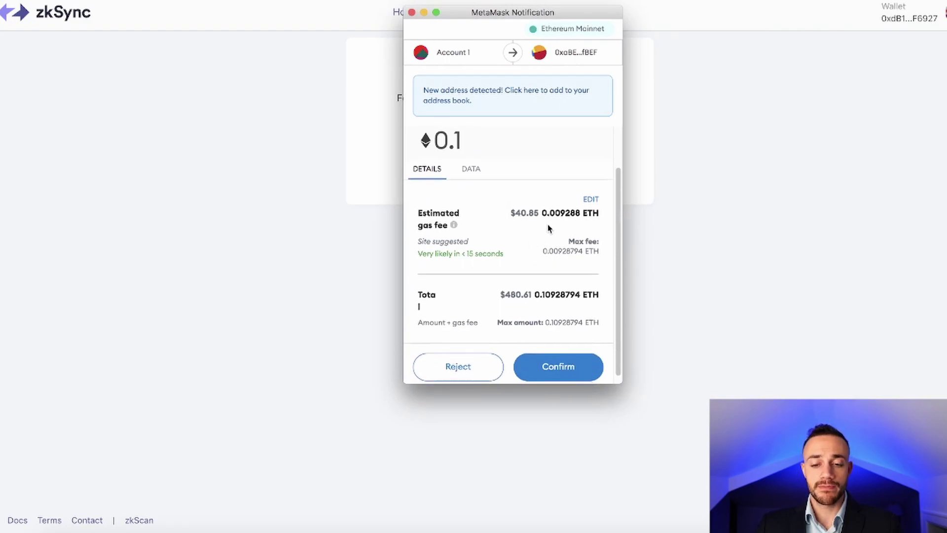
pyautogui.scroll(-1, 546, 230)
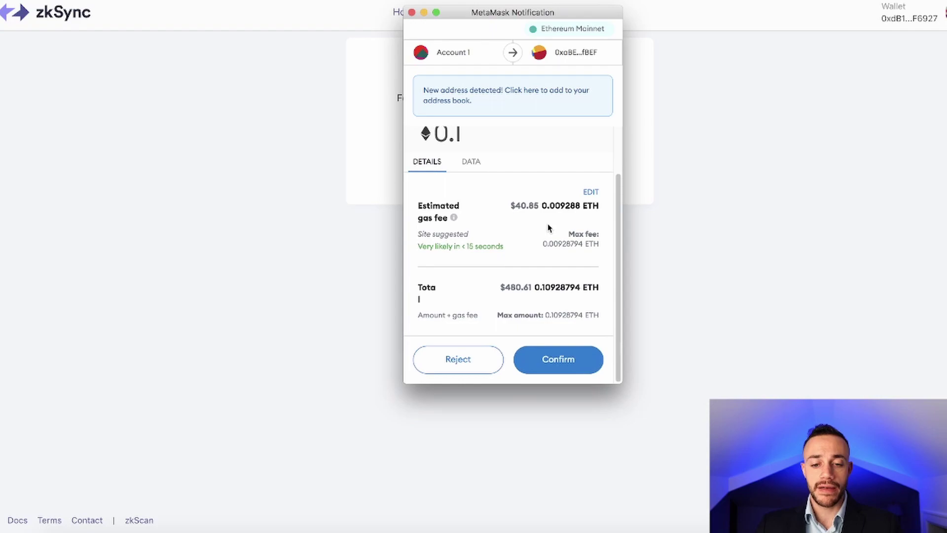
pyautogui.click(545, 363)
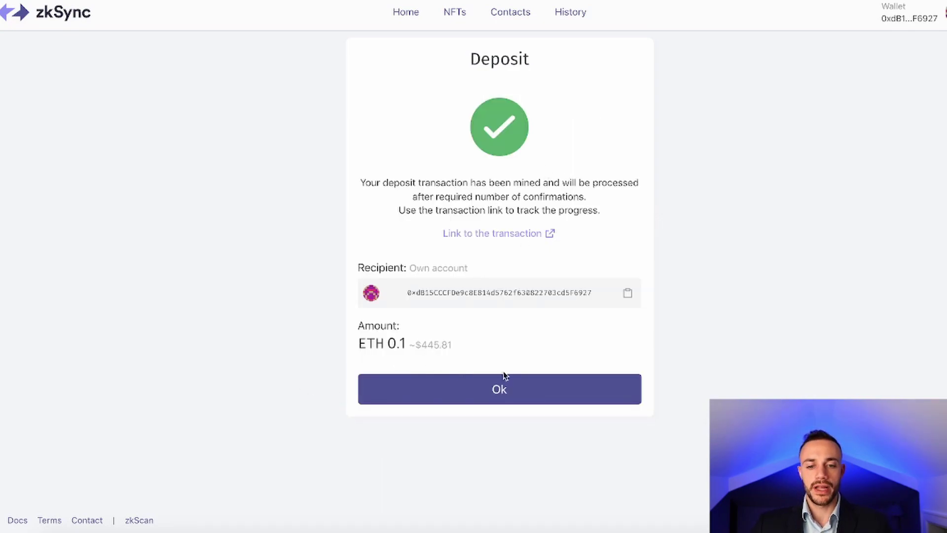
pyautogui.click(499, 388)
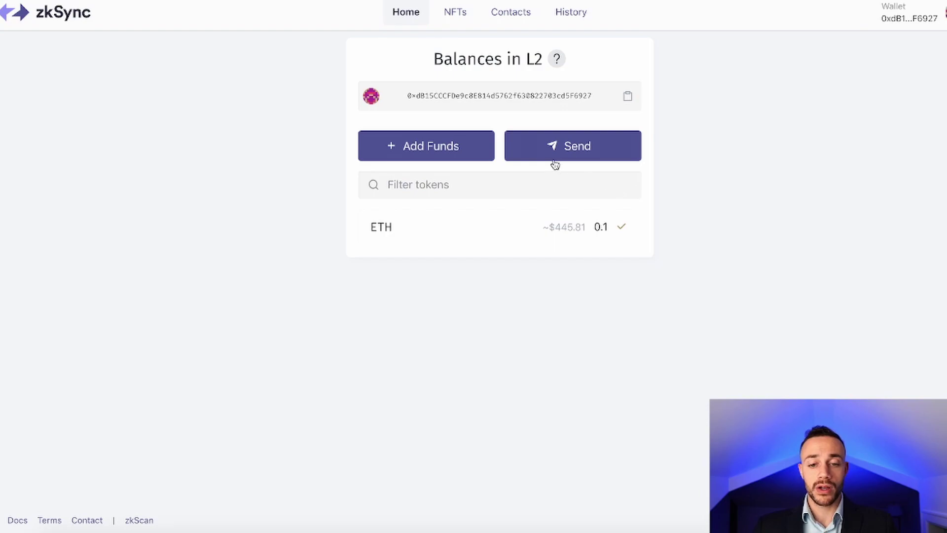
# Sign the account activation message in MetaMask from the Send form.
pyautogui.click(572, 147)
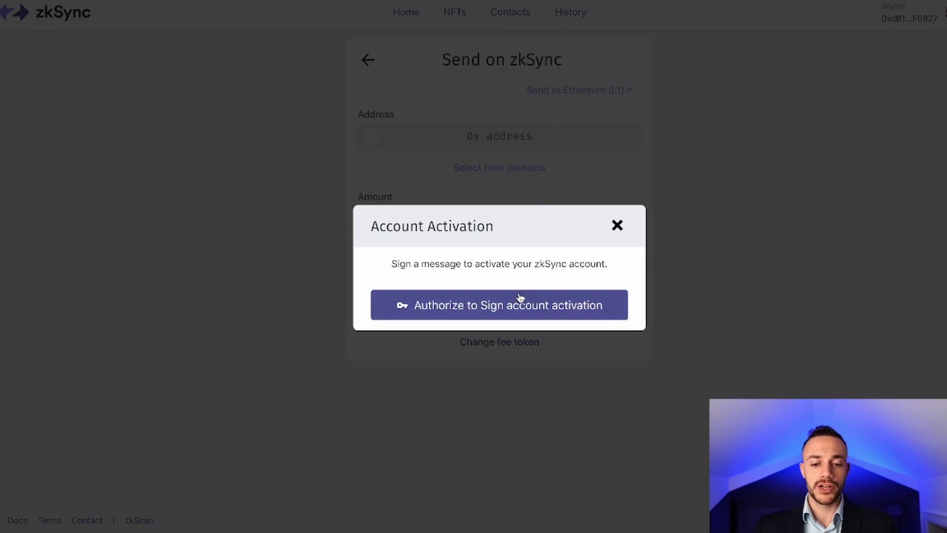
pyautogui.click(487, 309)
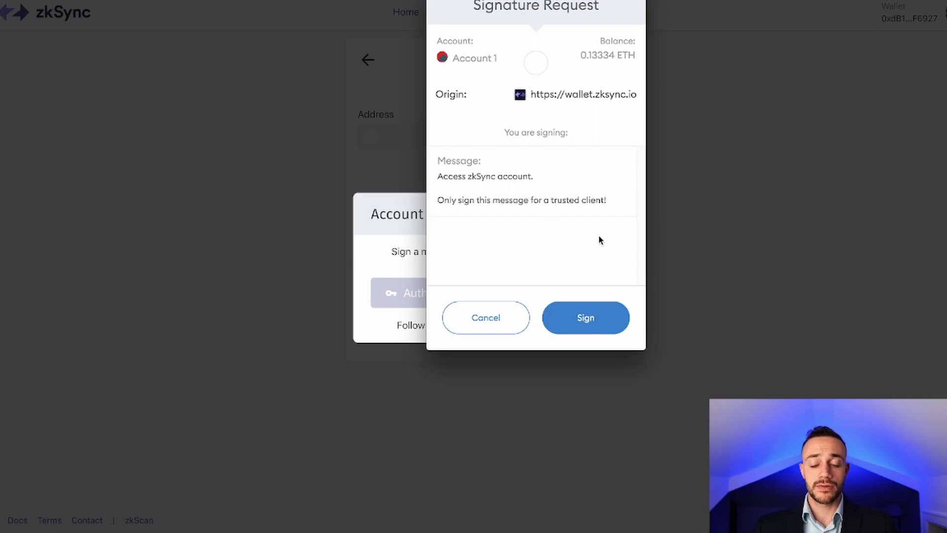
pyautogui.click(592, 317)
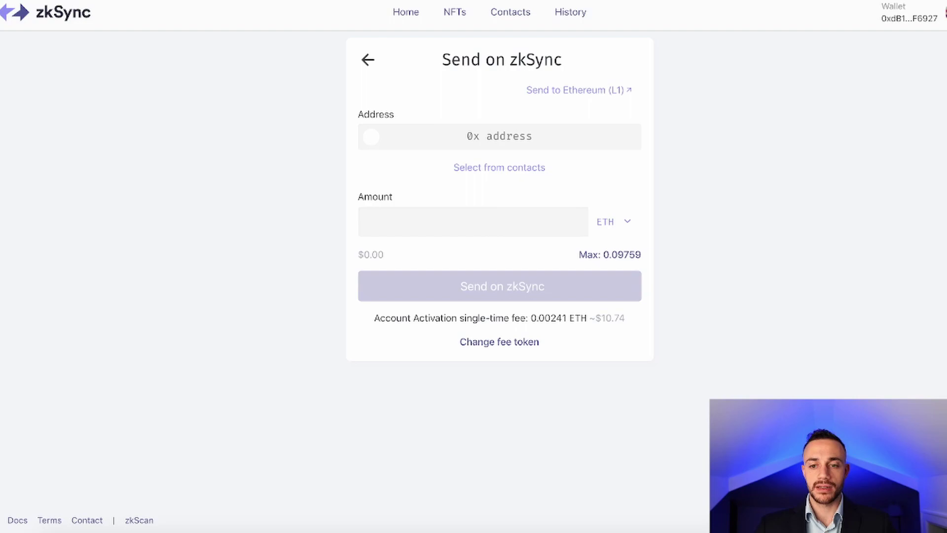
# Enter the pasted recipient address and 0.01 ETH, and proceed with the L2 transfer.
pyautogui.click(512, 129)
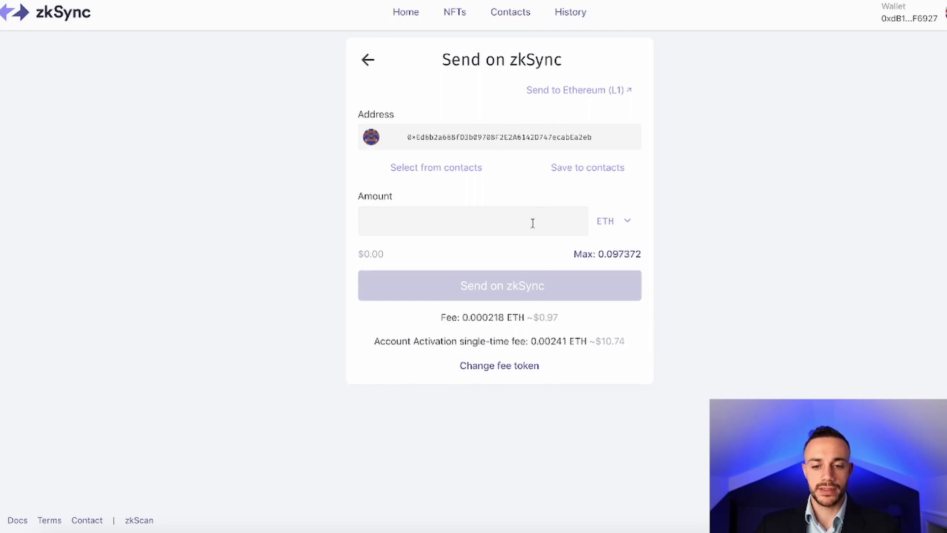
pyautogui.write('0.01')
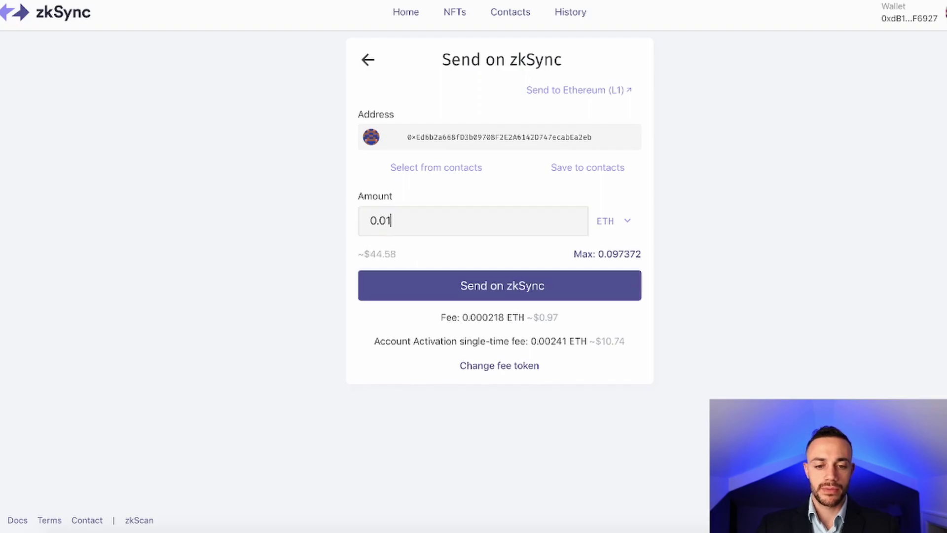
pyautogui.click(501, 290)
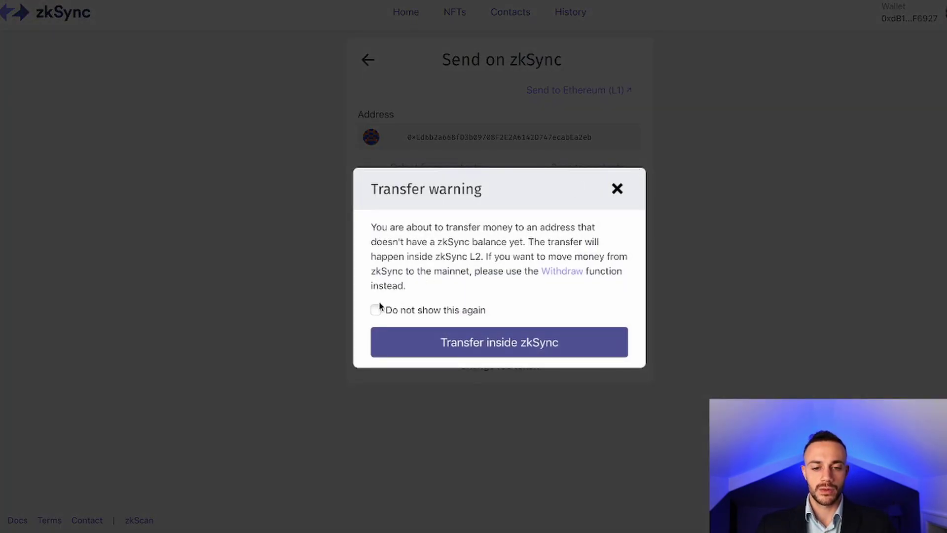
pyautogui.click(376, 310)
pyautogui.click(505, 345)
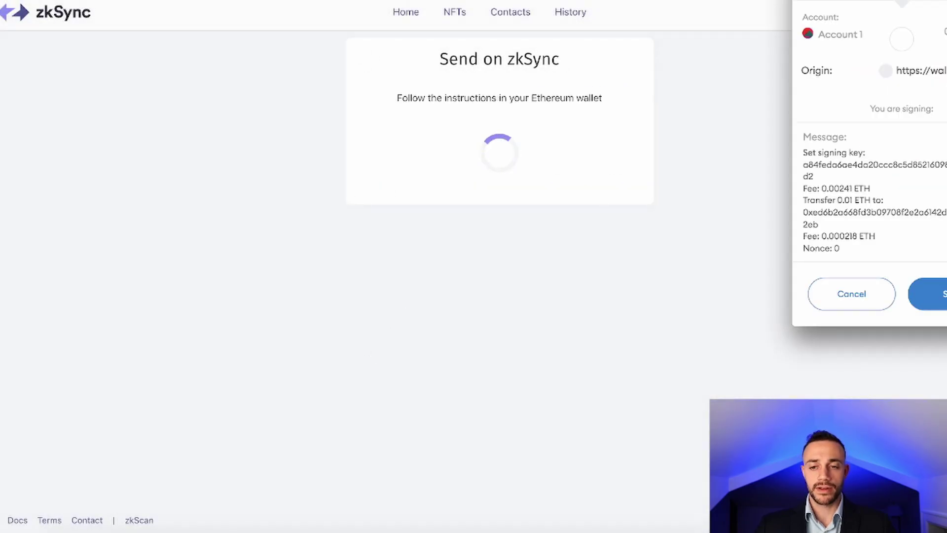
# Sign the 0.01 ETH transfer in MetaMask and return to the balances page.
pyautogui.moveTo(868, 5)
pyautogui.mouseDown()
pyautogui.moveTo(611, 38)
pyautogui.moveTo(481, 19)
pyautogui.mouseUp()
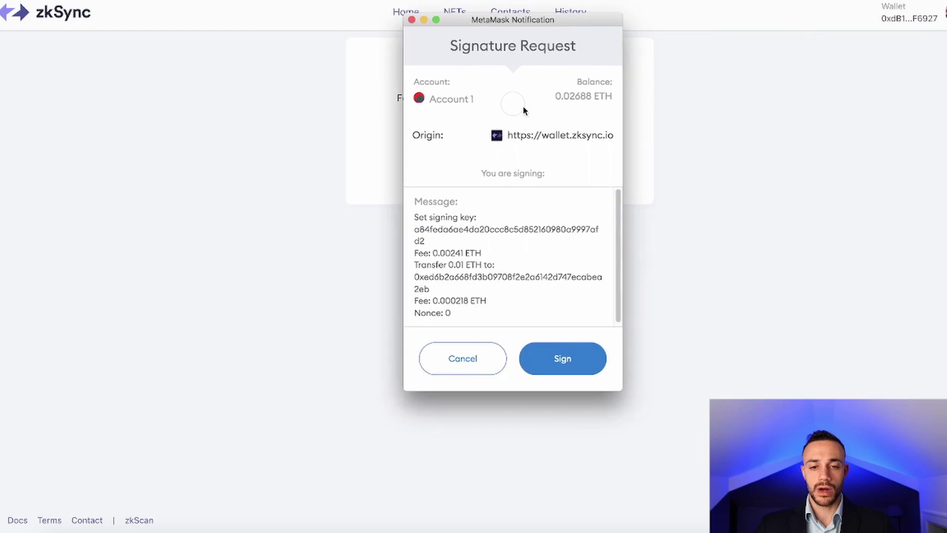
pyautogui.click(562, 358)
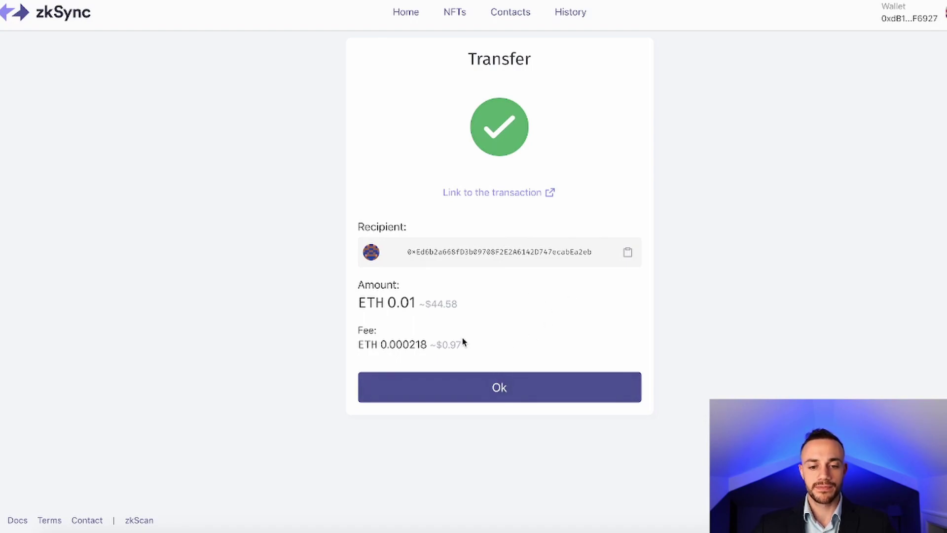
pyautogui.click(507, 386)
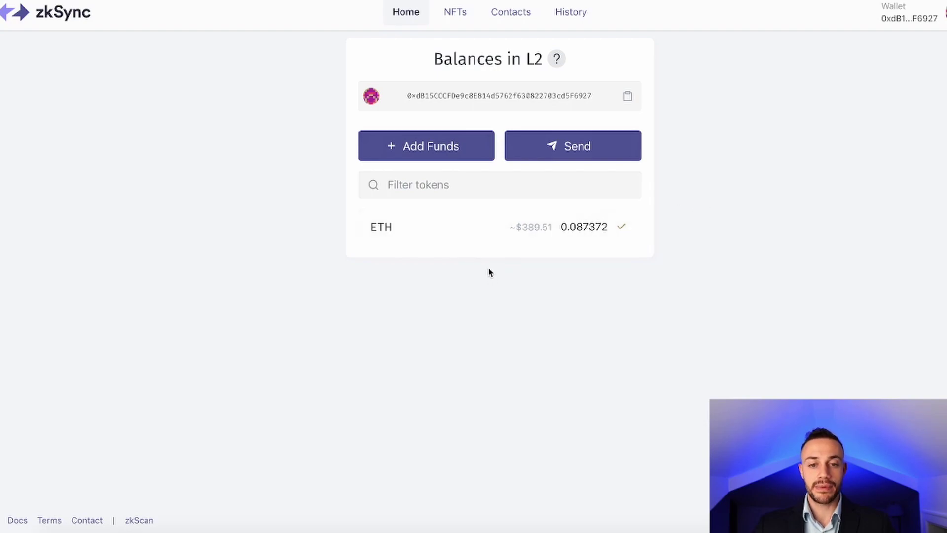
# Go to the NFTs page and start a new NFT mint.
pyautogui.click(456, 14)
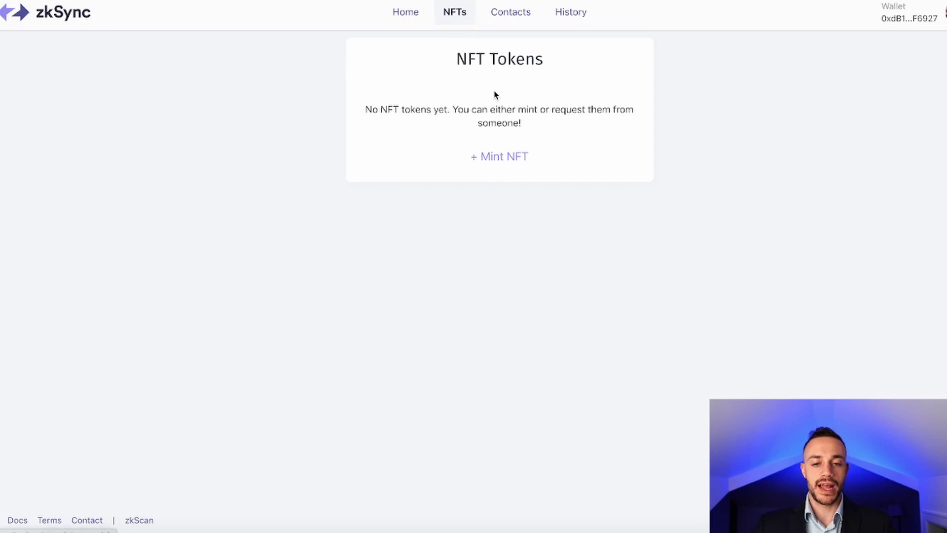
pyautogui.click(491, 158)
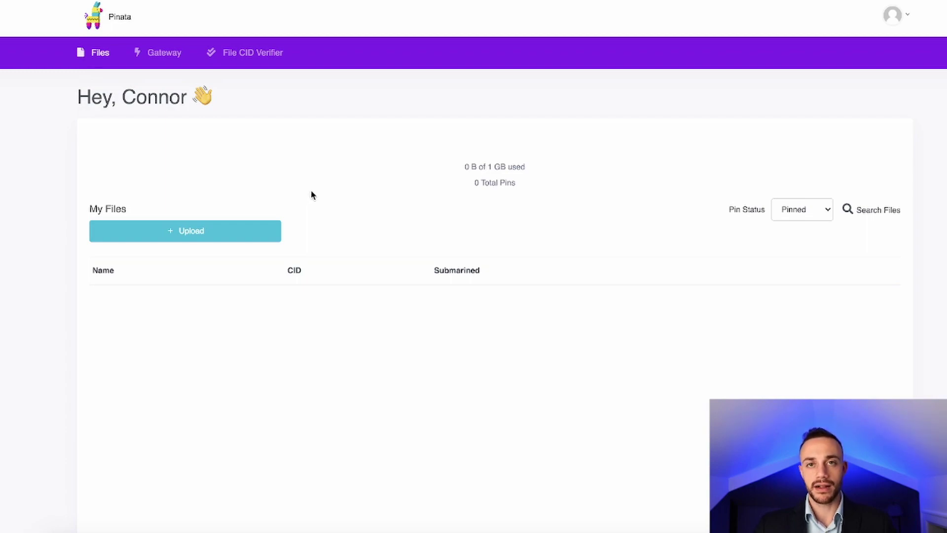
# Upload 'to the moon sticker.png' to Pinata and view it on the IPFS gateway.
pyautogui.click(245, 232)
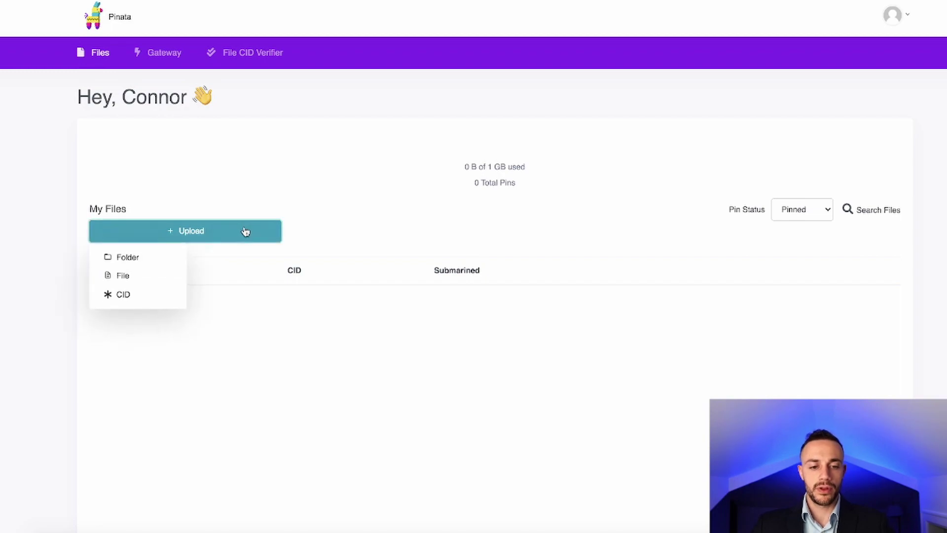
pyautogui.click(132, 272)
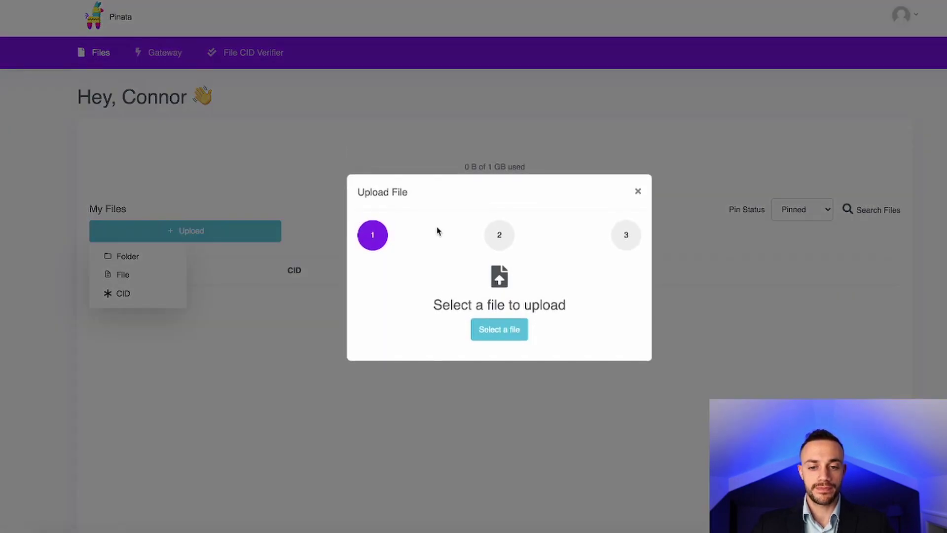
pyautogui.click(478, 337)
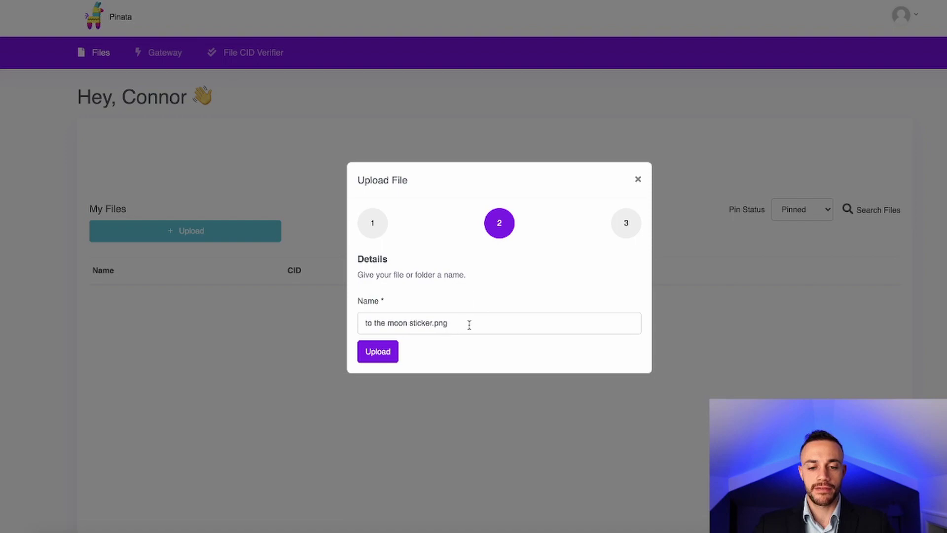
pyautogui.click(362, 351)
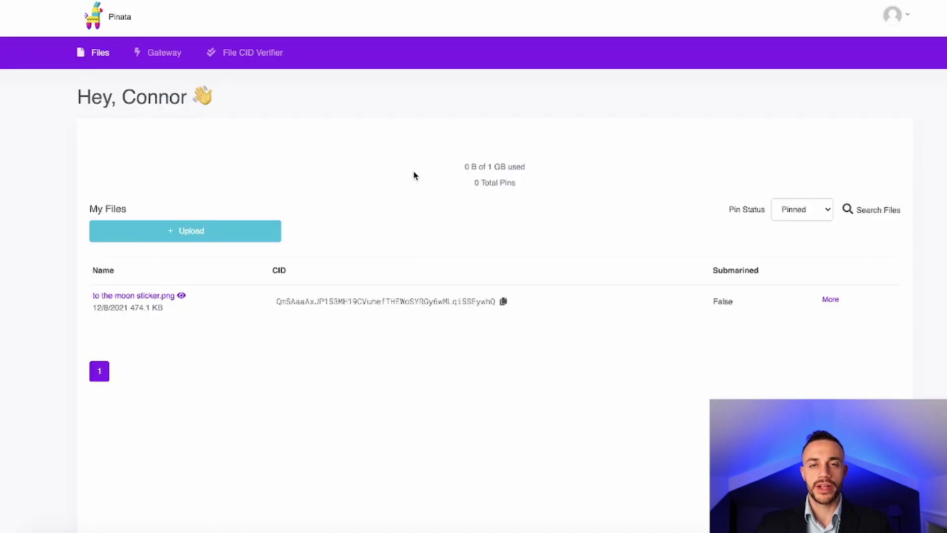
pyautogui.click(180, 295)
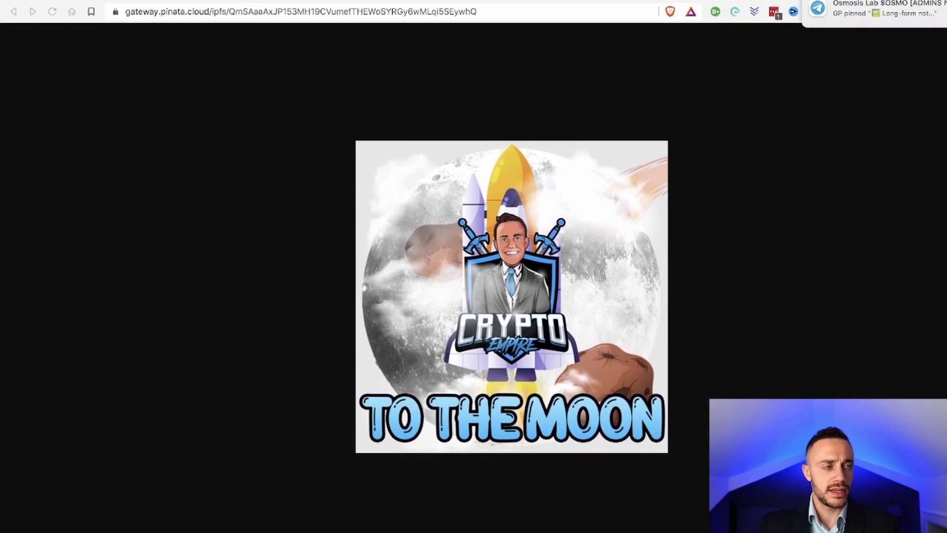
# Select the IPFS hash following ipfs/ in the gateway address bar.
pyautogui.click(231, 11)
pyautogui.click(231, 11)
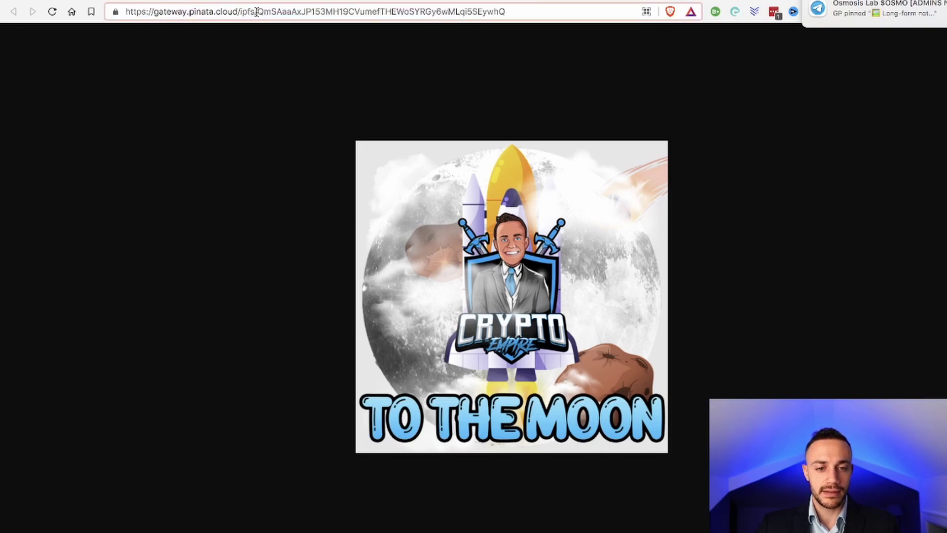
pyautogui.moveTo(258, 11); pyautogui.dragTo(508, 15)
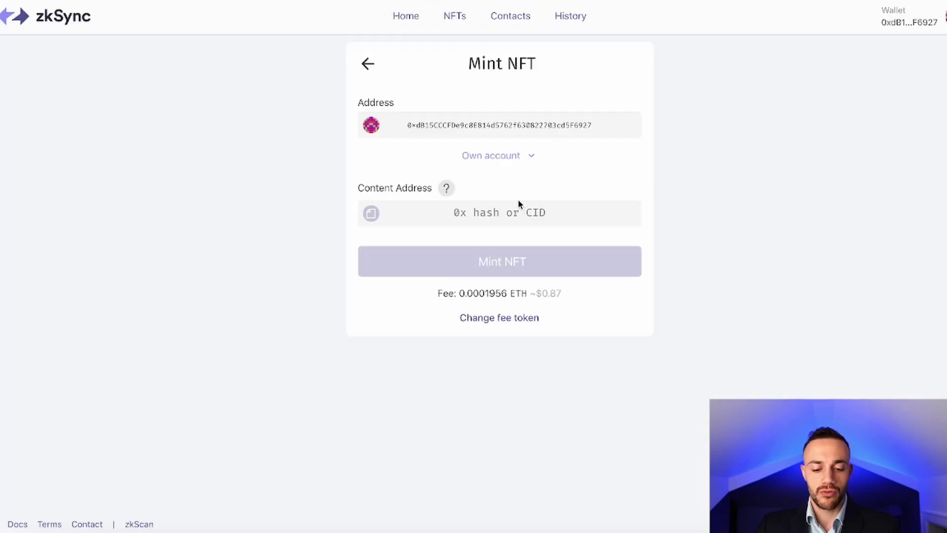
# Paste the CID as the content address and mint the NFT, signing in MetaMask.
pyautogui.write('QmSAaaAxJP153MH19CVumefTHEWoSYRGy6wMLqi5SEywhQ')
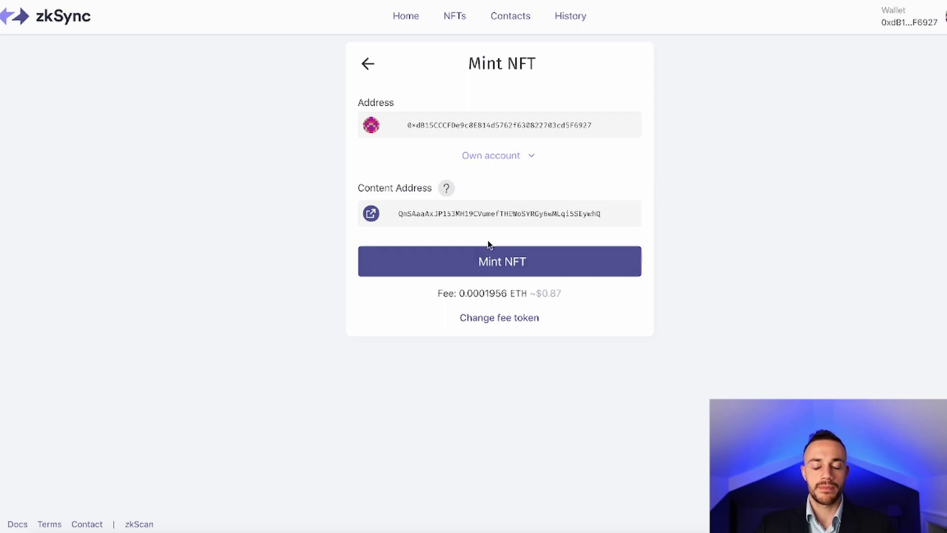
pyautogui.click(513, 262)
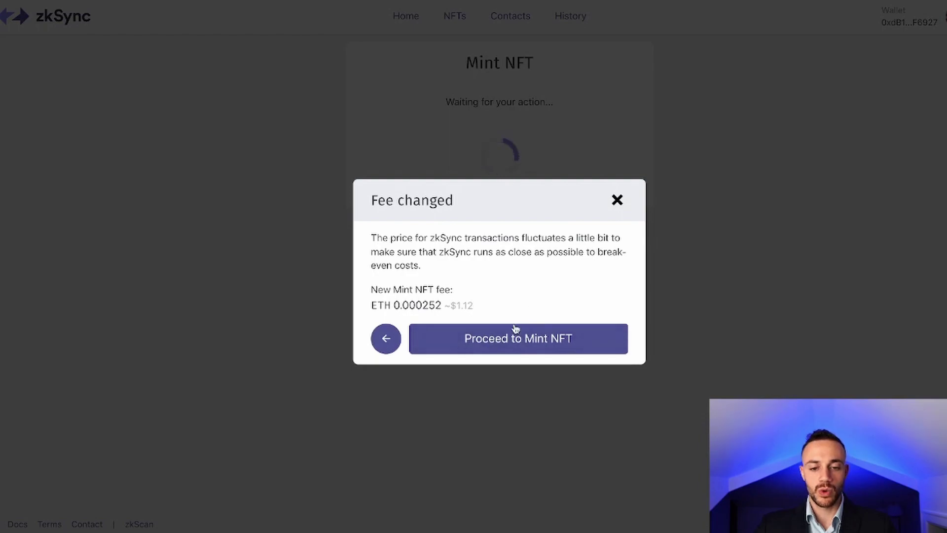
pyautogui.click(520, 331)
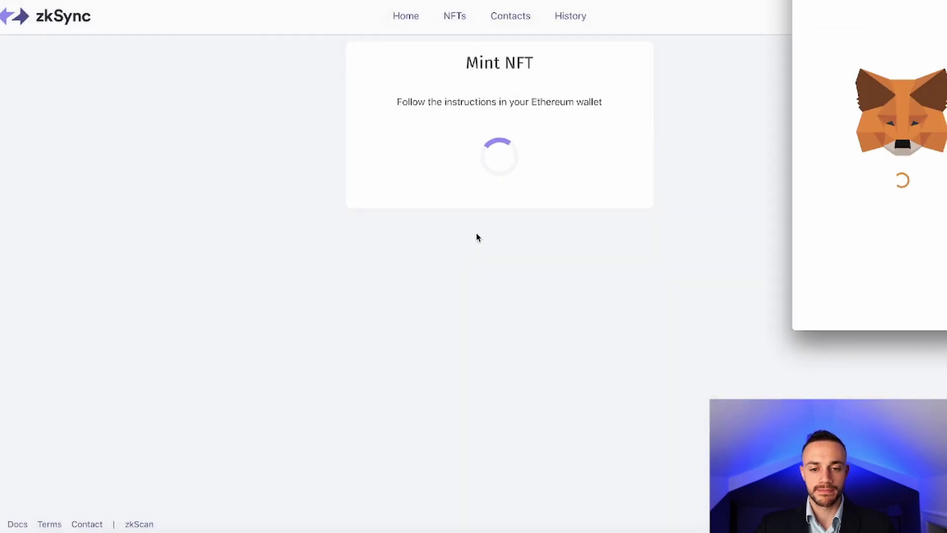
pyautogui.moveTo(889, 1); pyautogui.dragTo(584, 65)
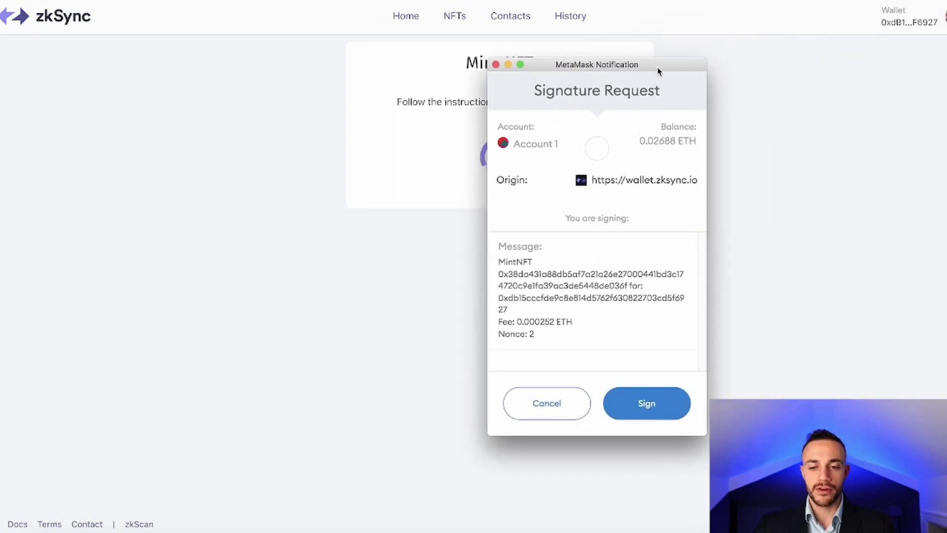
pyautogui.click(647, 404)
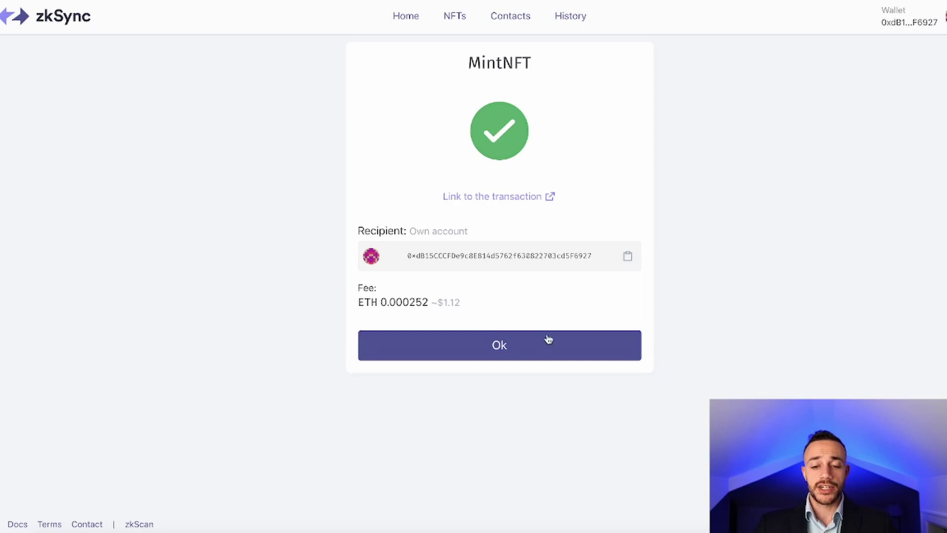
pyautogui.click(479, 355)
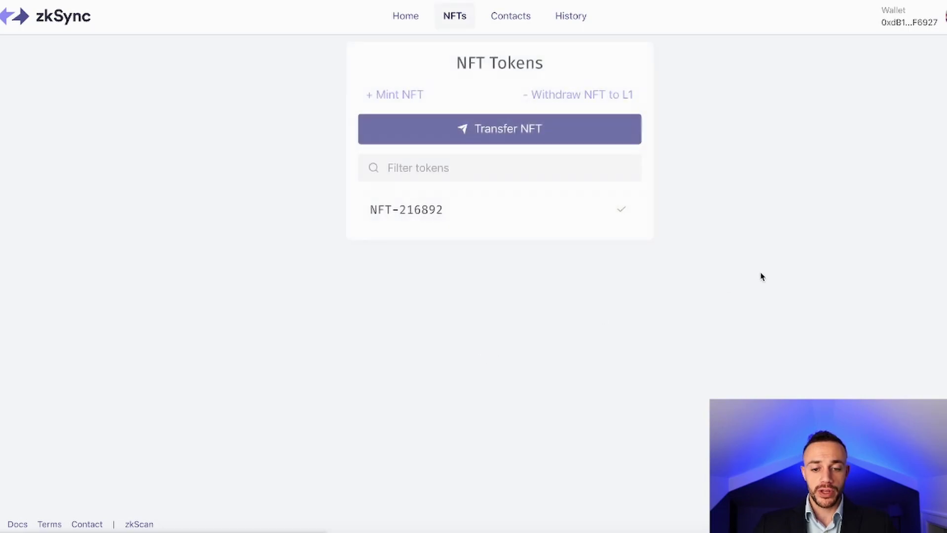
# Open NFT-216892's details and check its Not verified status.
pyautogui.click(510, 212)
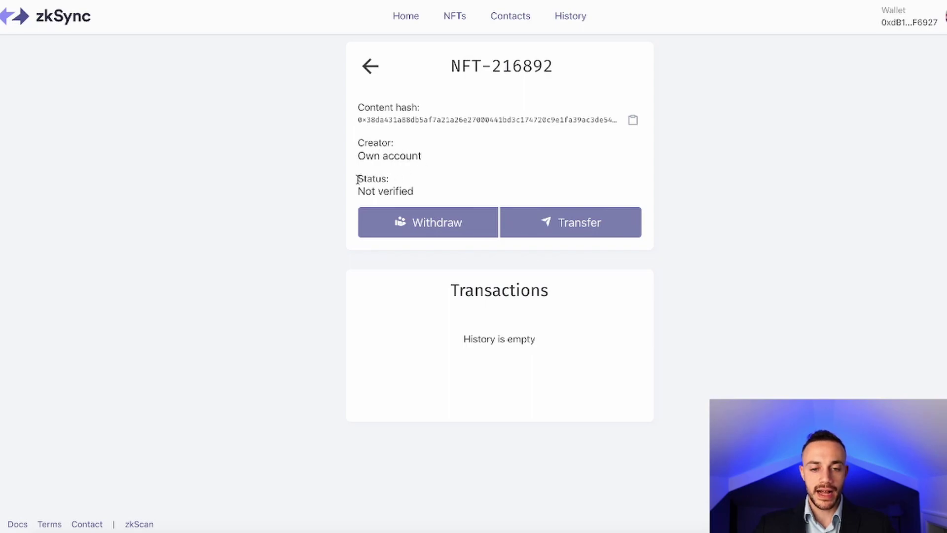
pyautogui.moveTo(356, 178); pyautogui.dragTo(419, 191)
pyautogui.click(438, 185)
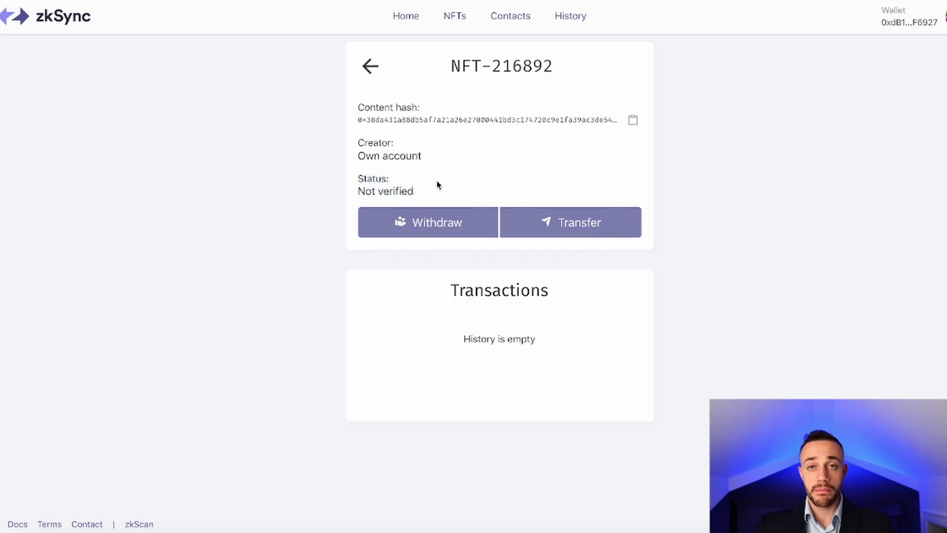
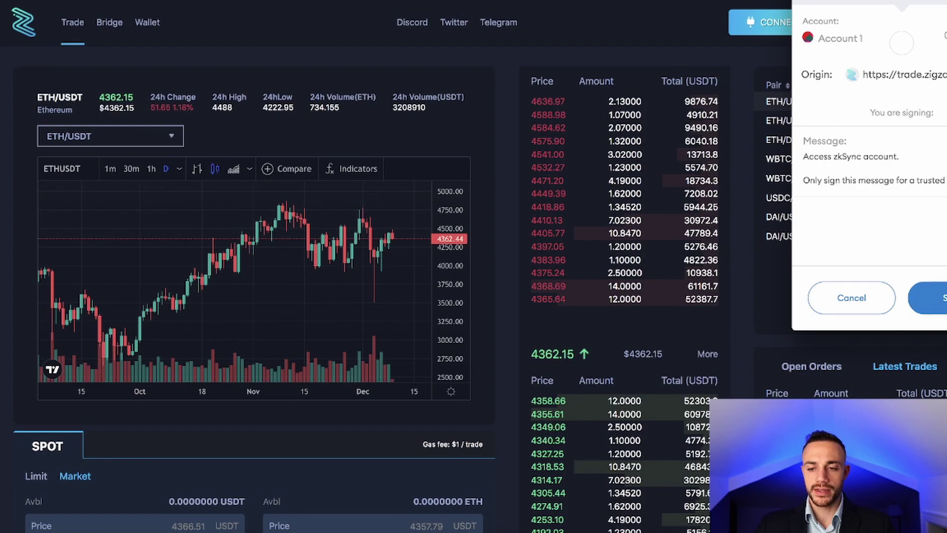
# Approve the zkSync connection in MetaMask and confirm the network is zkSync - Mainnet.
pyautogui.click(927, 298)
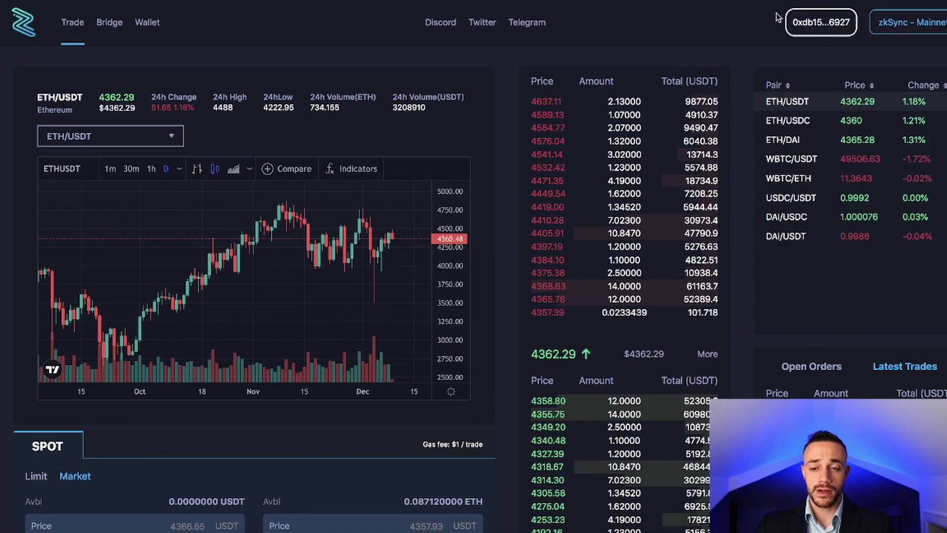
pyautogui.click(930, 31)
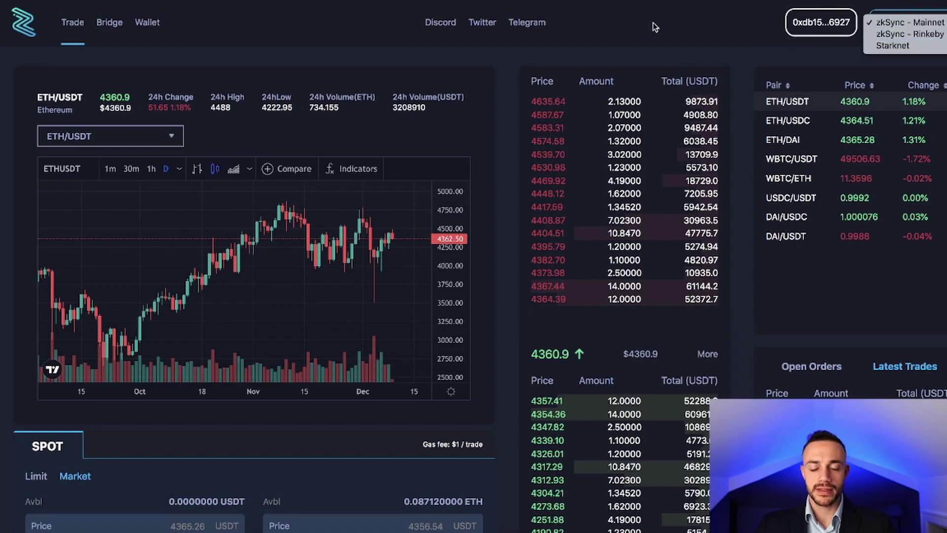
pyautogui.click(634, 27)
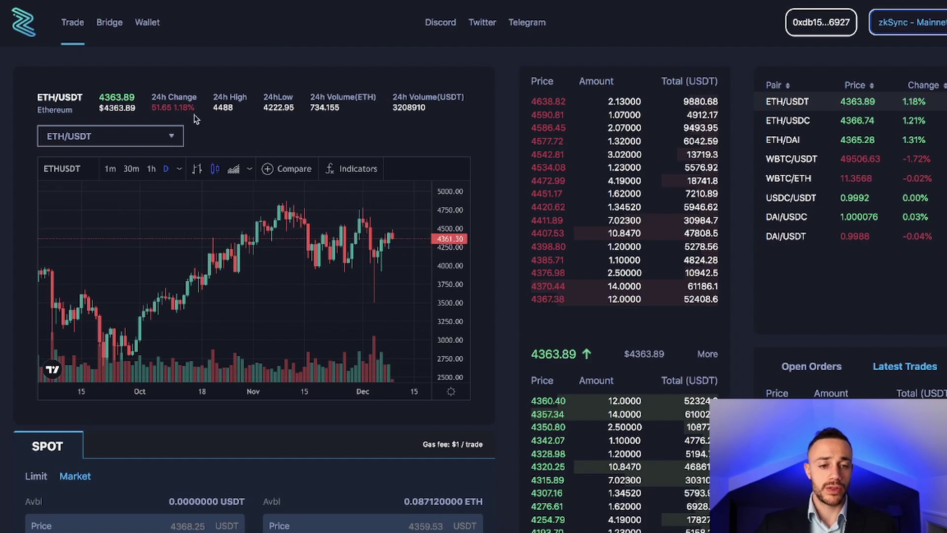
pyautogui.scroll(-3, 153, 147)
pyautogui.scroll(1, 153, 148)
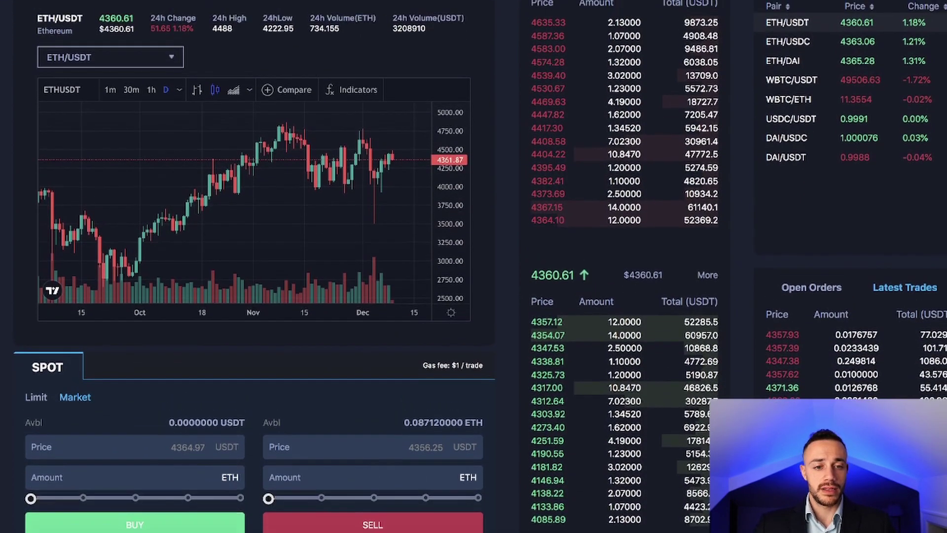
pyautogui.click(161, 60)
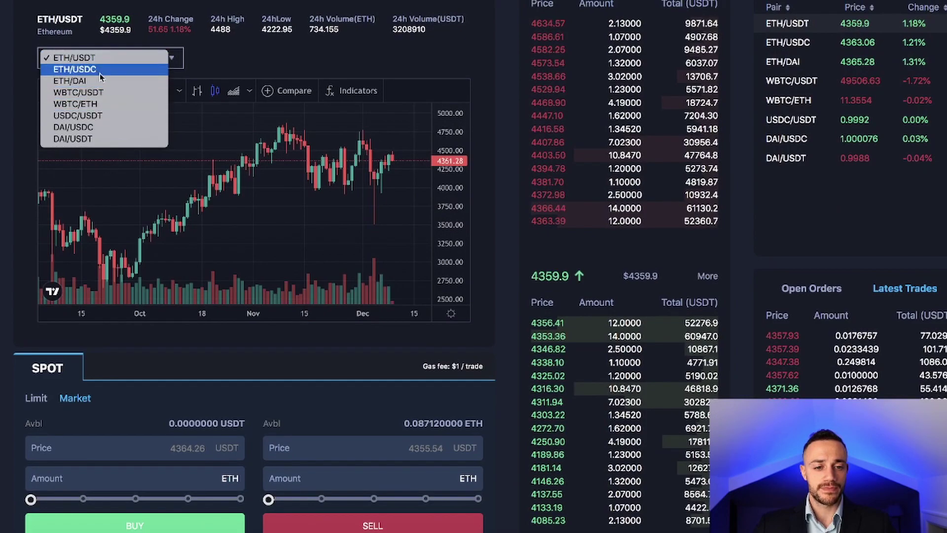
pyautogui.click(37, 121)
pyautogui.scroll(-2, 64, 296)
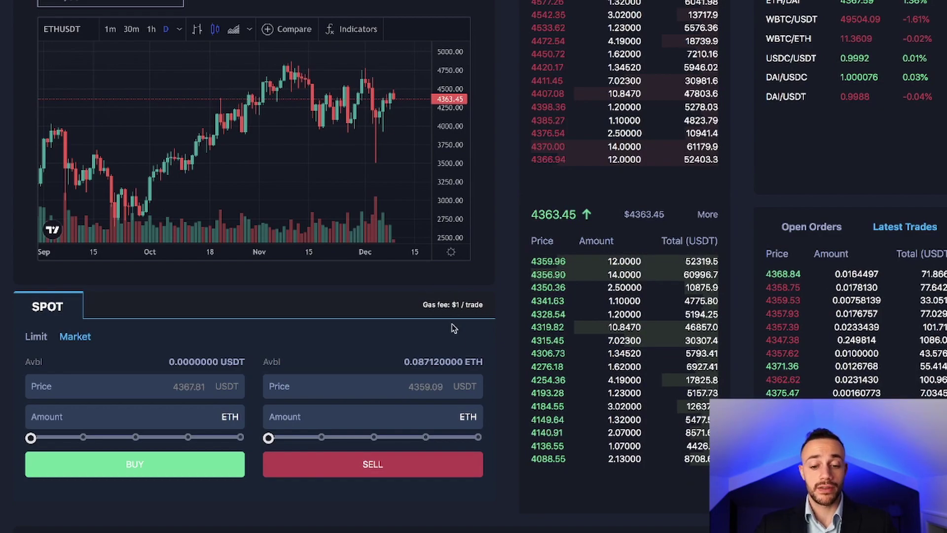
# Sell 0.01 ETH at market, sign it in MetaMask, and check the 43.597873 USDT balance.
pyautogui.click(413, 408)
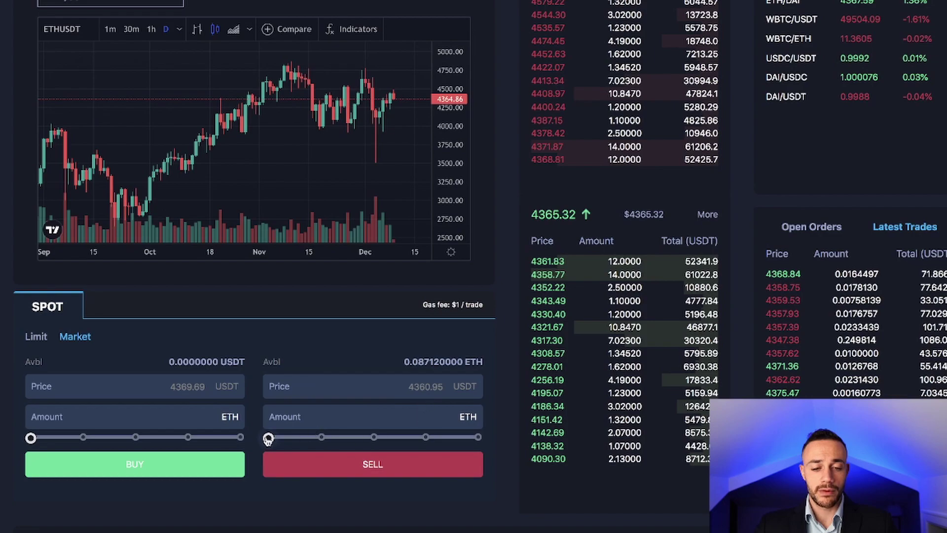
pyautogui.write('0')
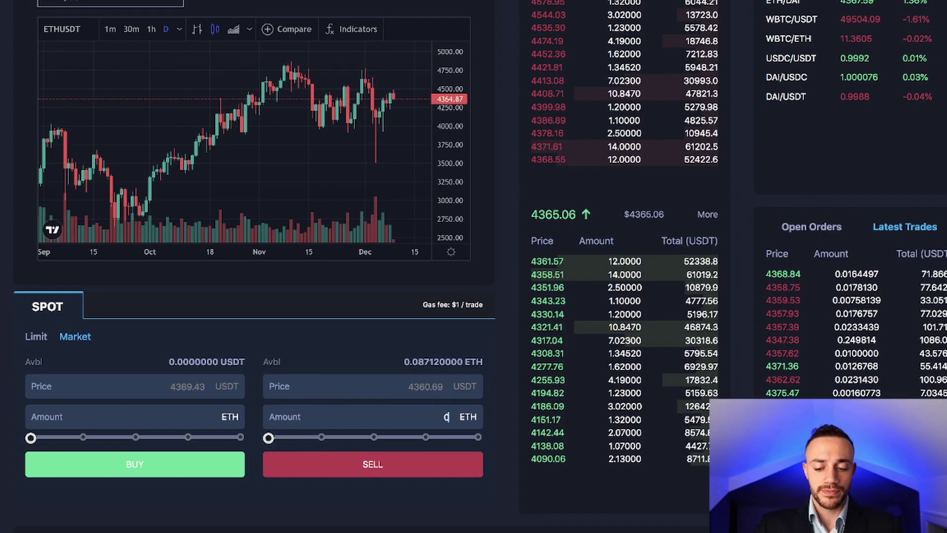
pyautogui.write('.01')
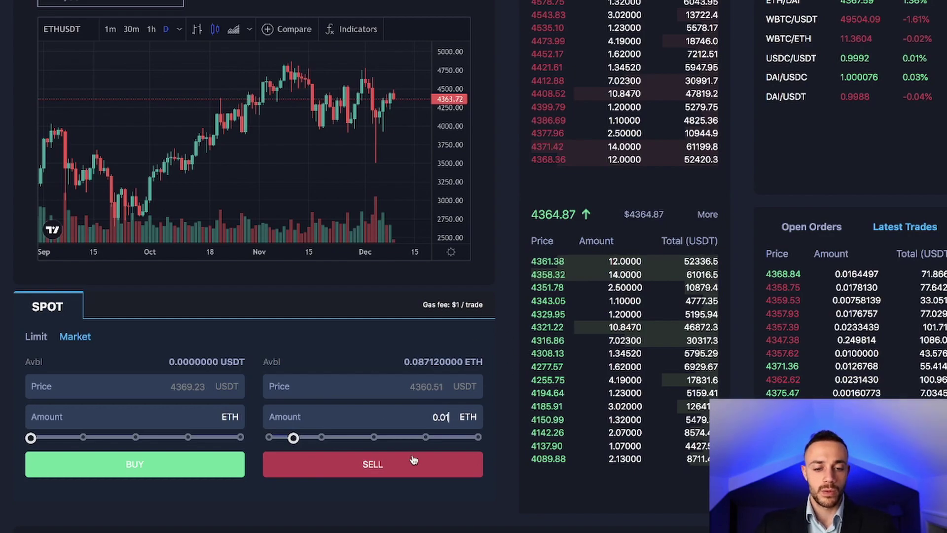
pyautogui.click(395, 465)
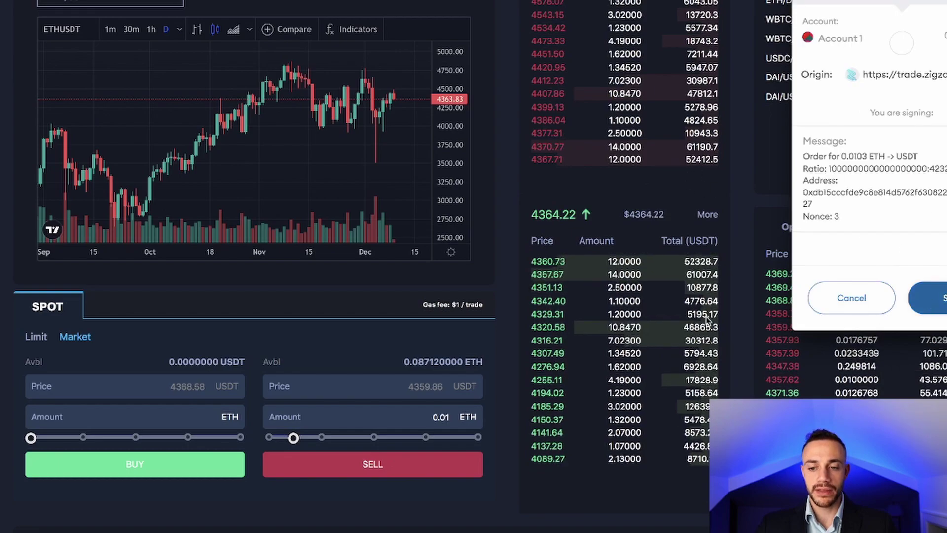
pyautogui.click(942, 298)
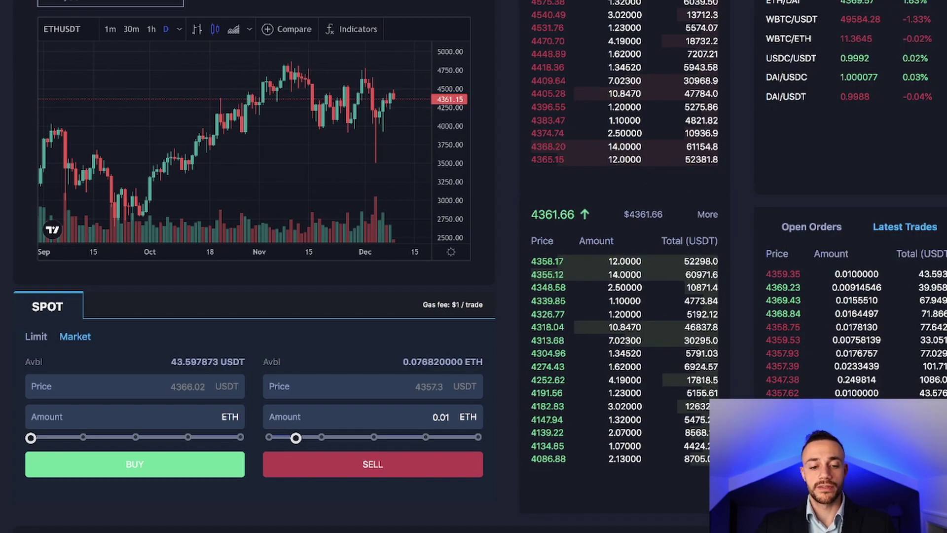
pyautogui.moveTo(169, 362); pyautogui.dragTo(244, 363)
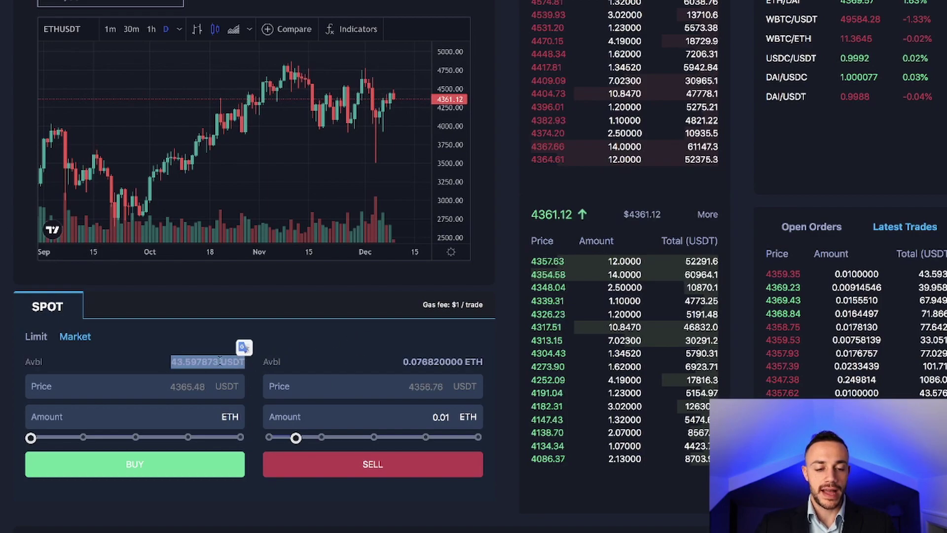
pyautogui.click(192, 358)
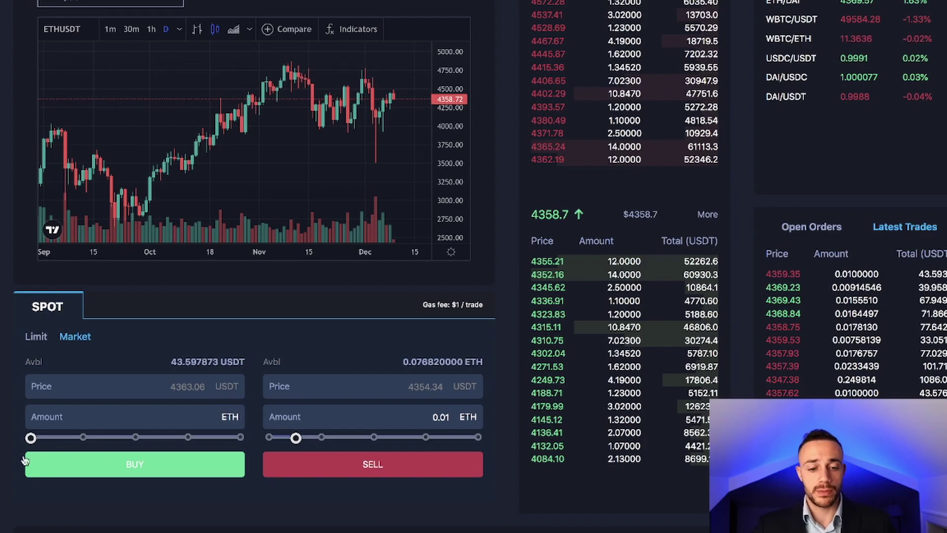
# Buy ETH at market with 100% of the USDT balance, signed in MetaMask.
pyautogui.moveTo(30, 437); pyautogui.dragTo(240, 437)
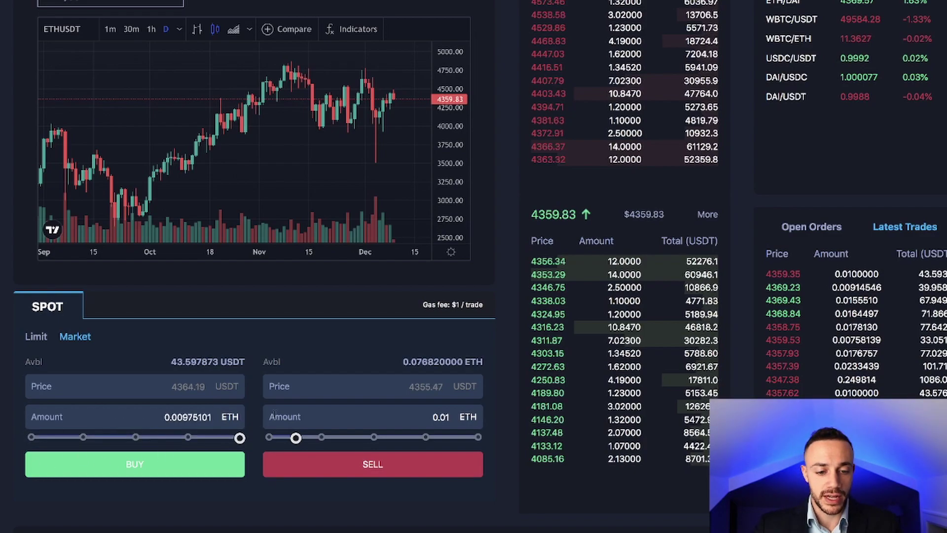
pyautogui.click(147, 460)
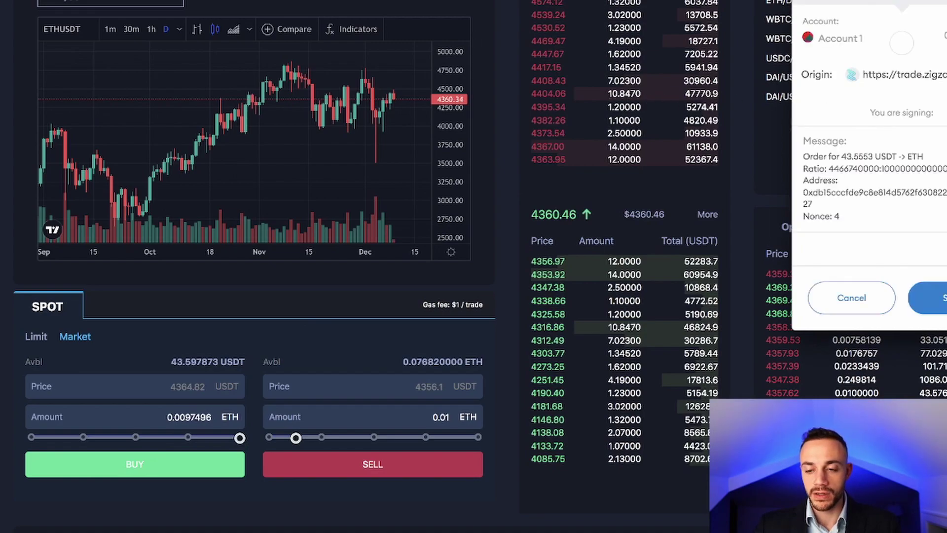
pyautogui.click(932, 298)
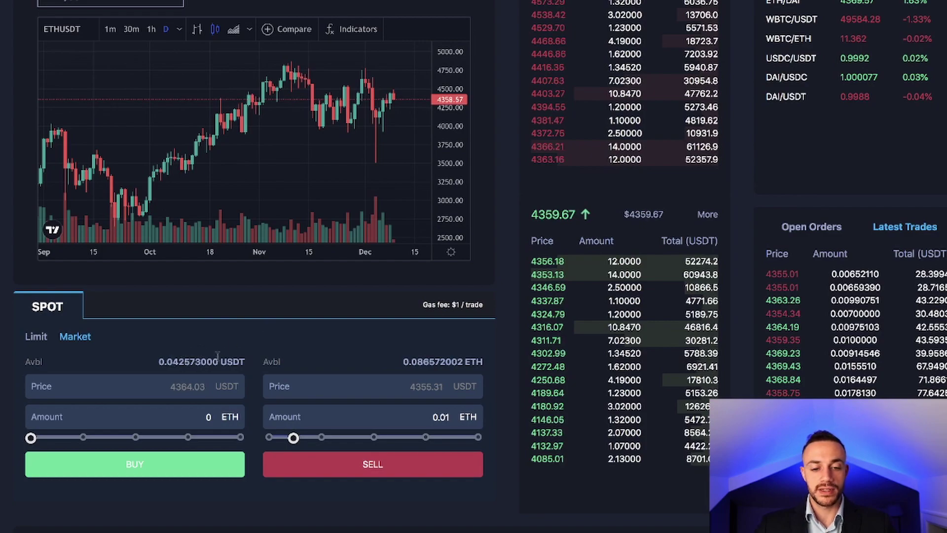
# Sell another 0.01 ETH, then buy ETH with the full 43.55 USDT, signing both.
pyautogui.click(383, 459)
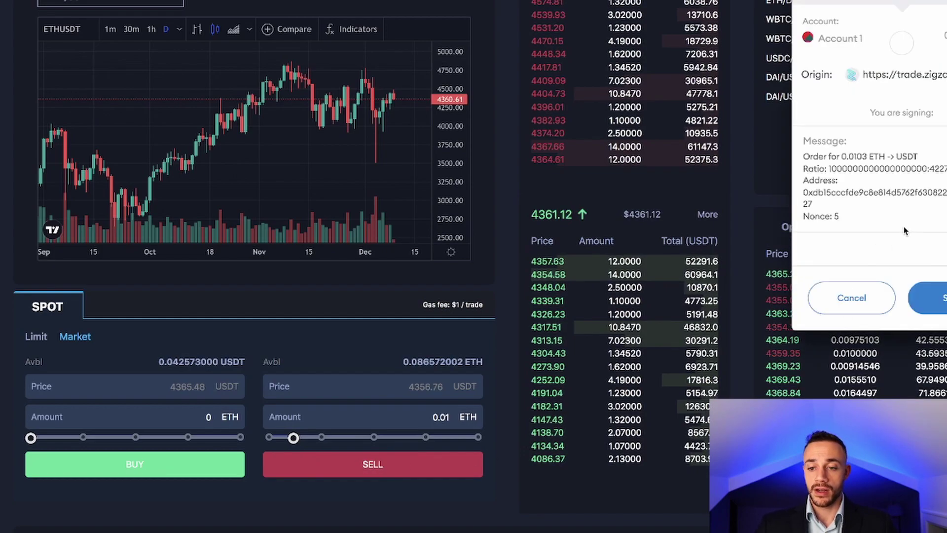
pyautogui.click(930, 298)
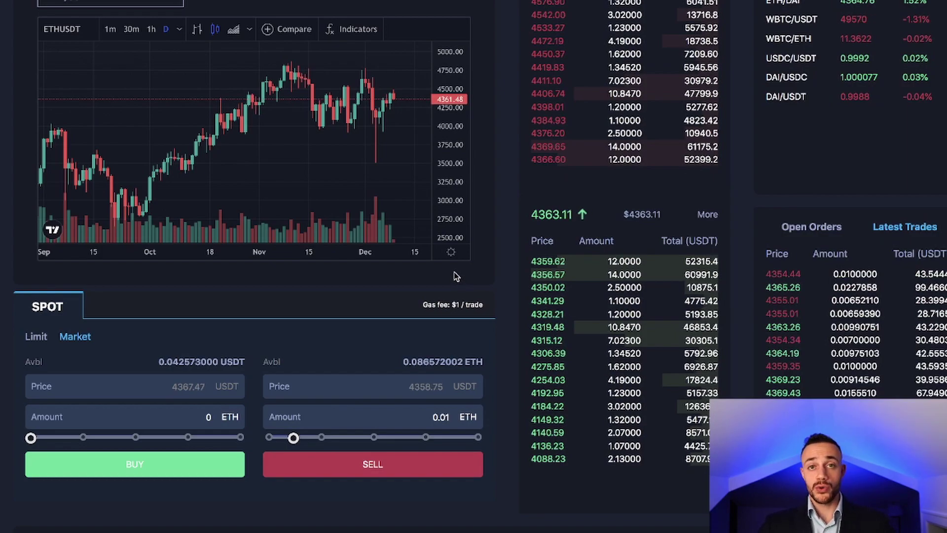
pyautogui.click(240, 438)
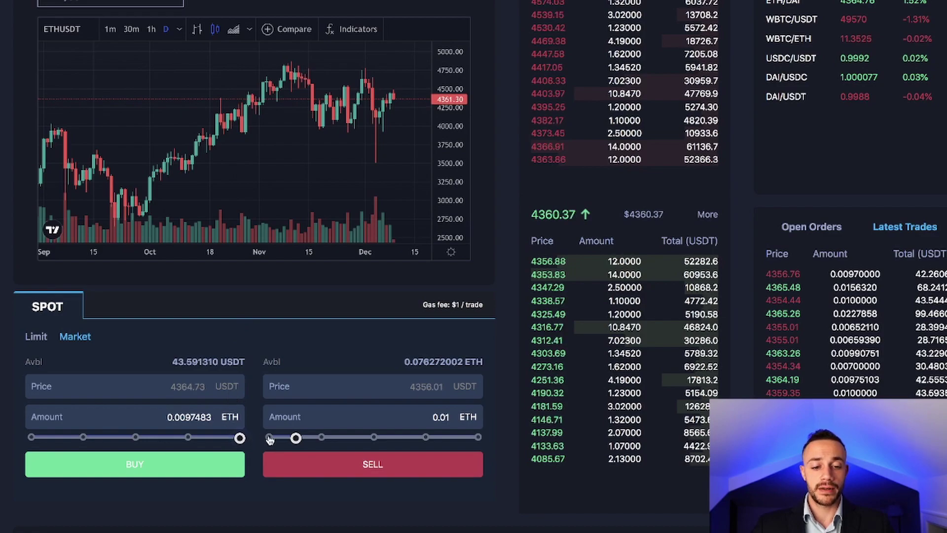
pyautogui.click(182, 470)
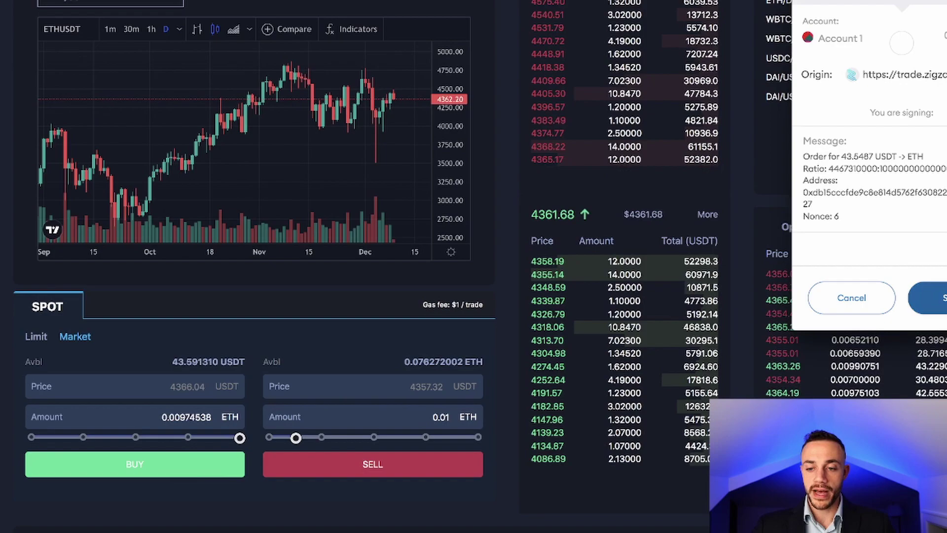
pyautogui.click(927, 297)
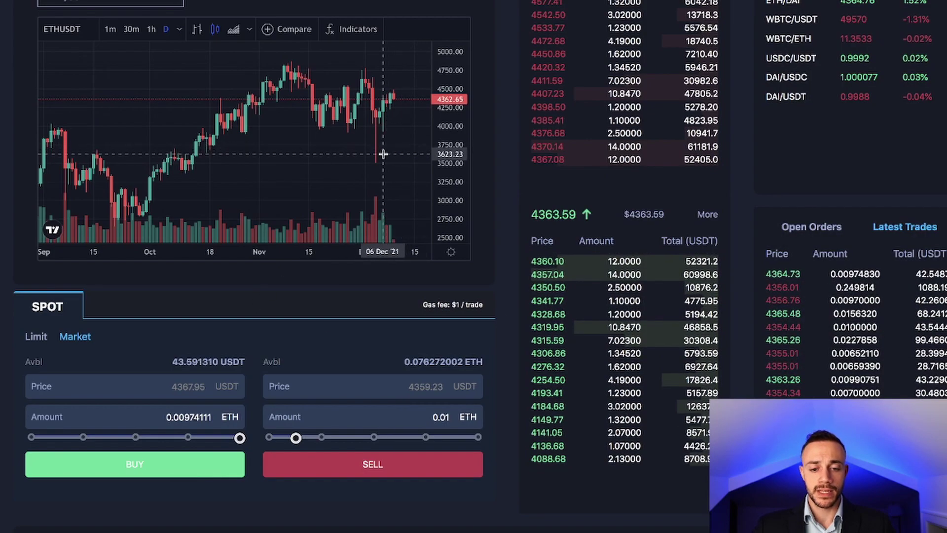